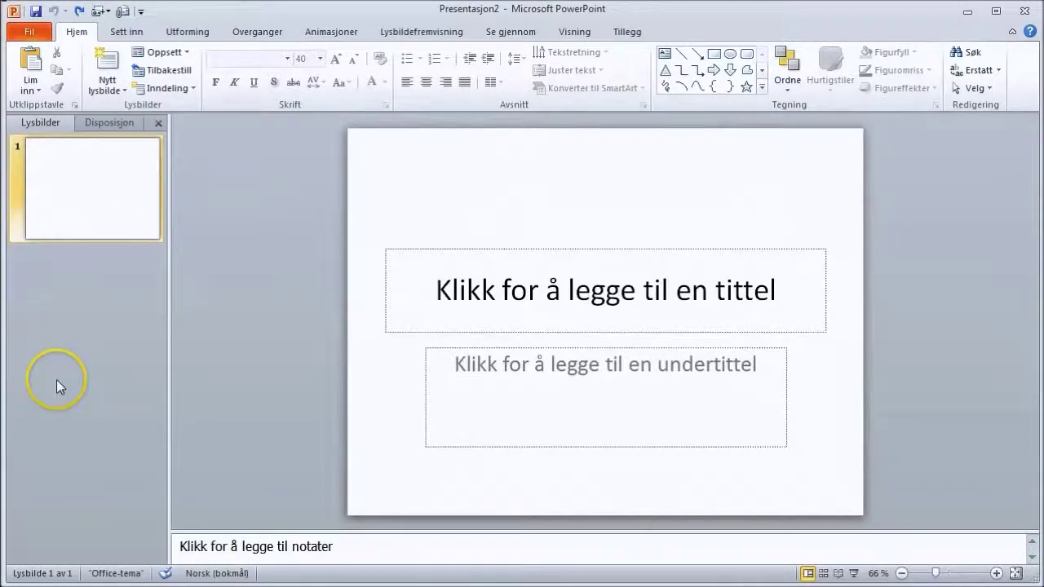
- Step the slide zoom out and in through 70%, settling at 60%
left_click(72, 192)
left_click(64, 322)
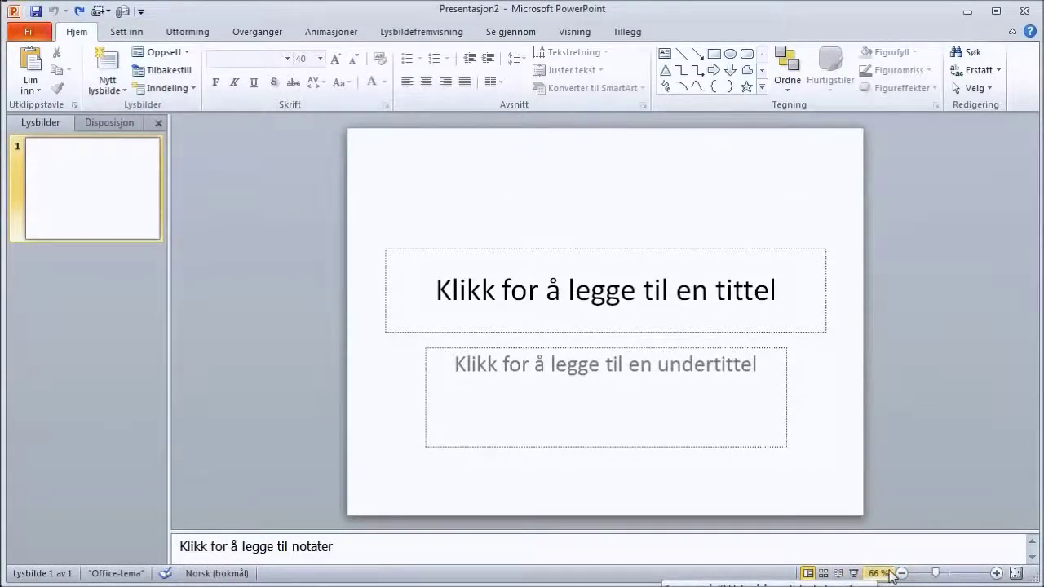
left_click(902, 574)
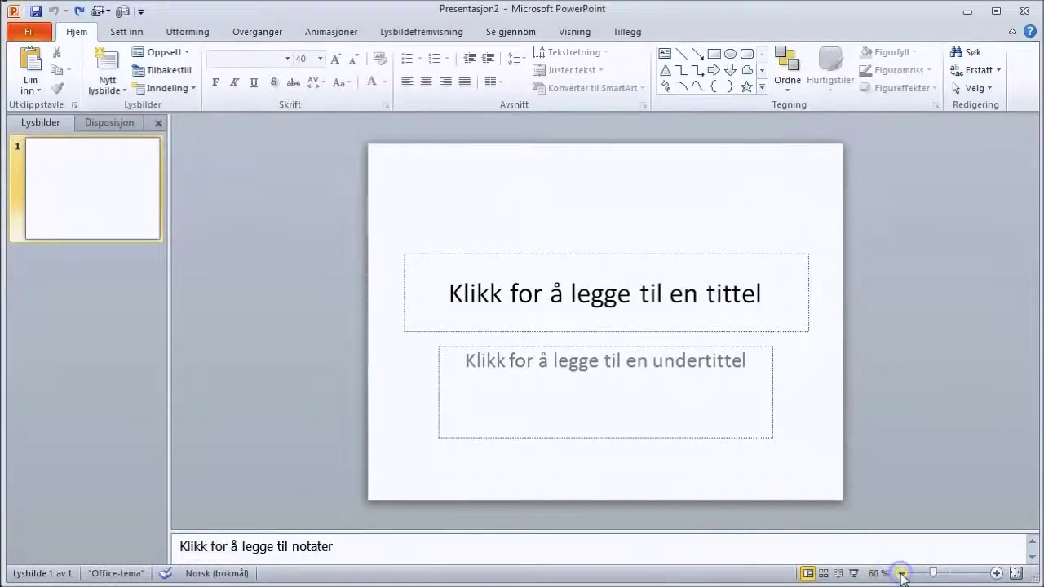
left_click(902, 574)
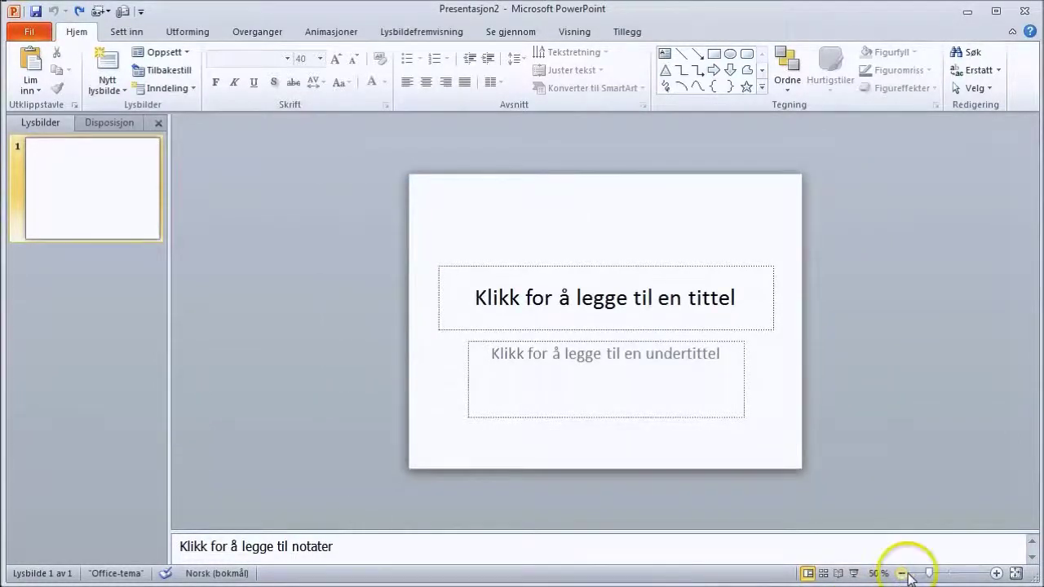
left_click(997, 574)
left_click(997, 574)
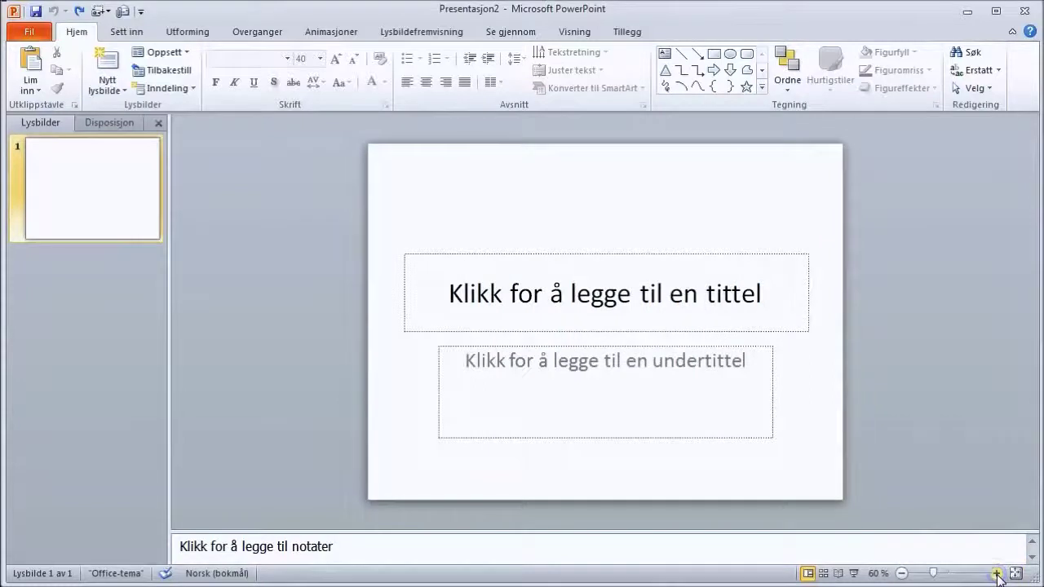
left_click(996, 573)
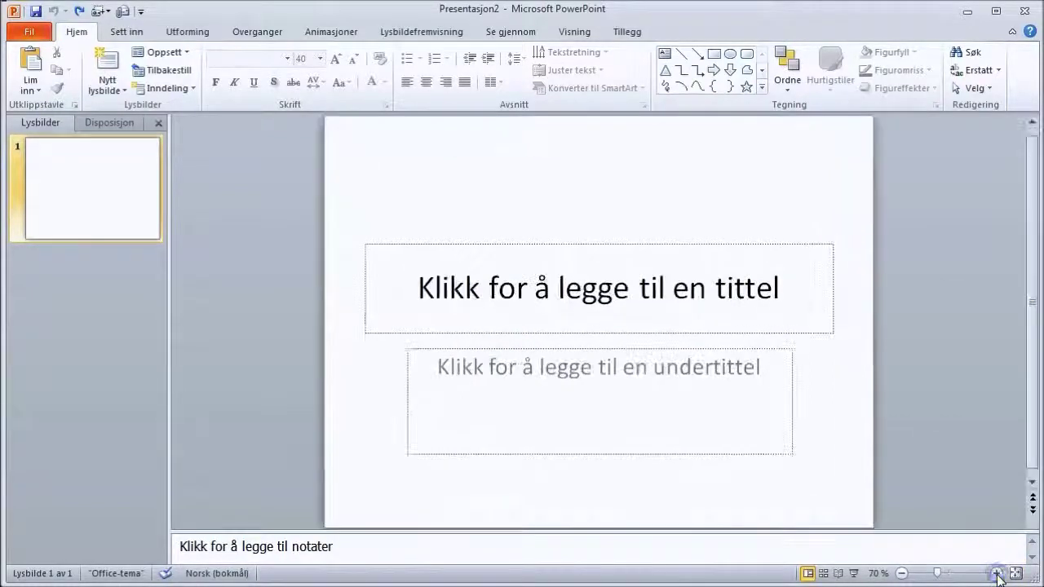
left_click(902, 574)
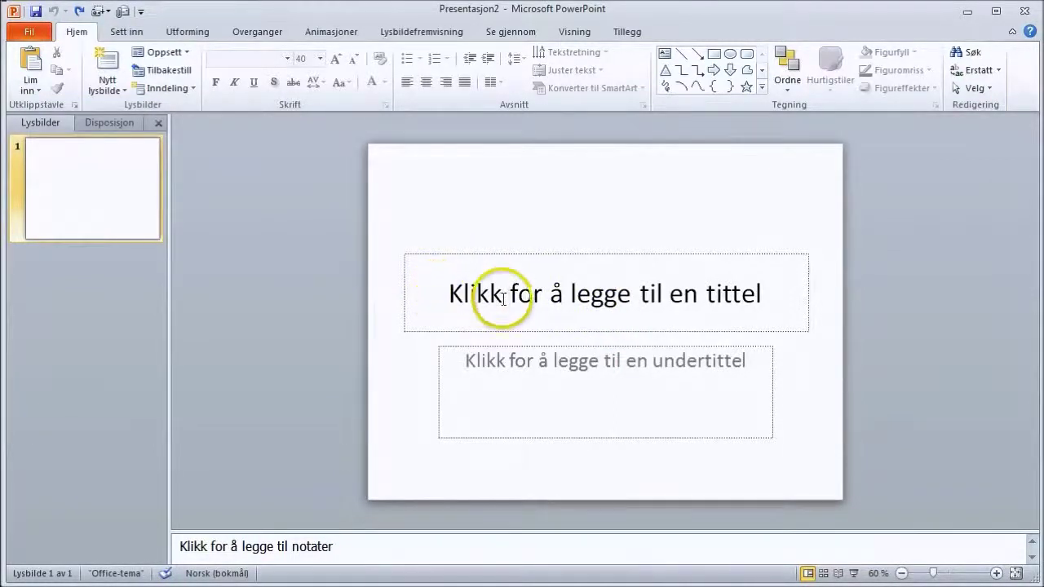
- Title slide 1 'Her er en tittel' with subtitle 'Her er mer tekst', then select the subtitle
left_click(532, 294)
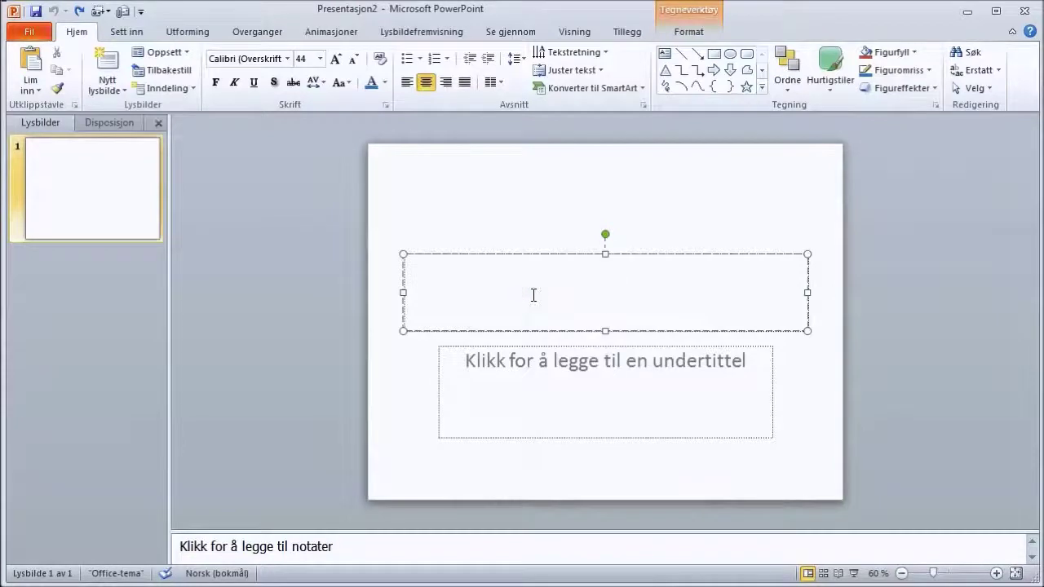
type("Her er en tittel")
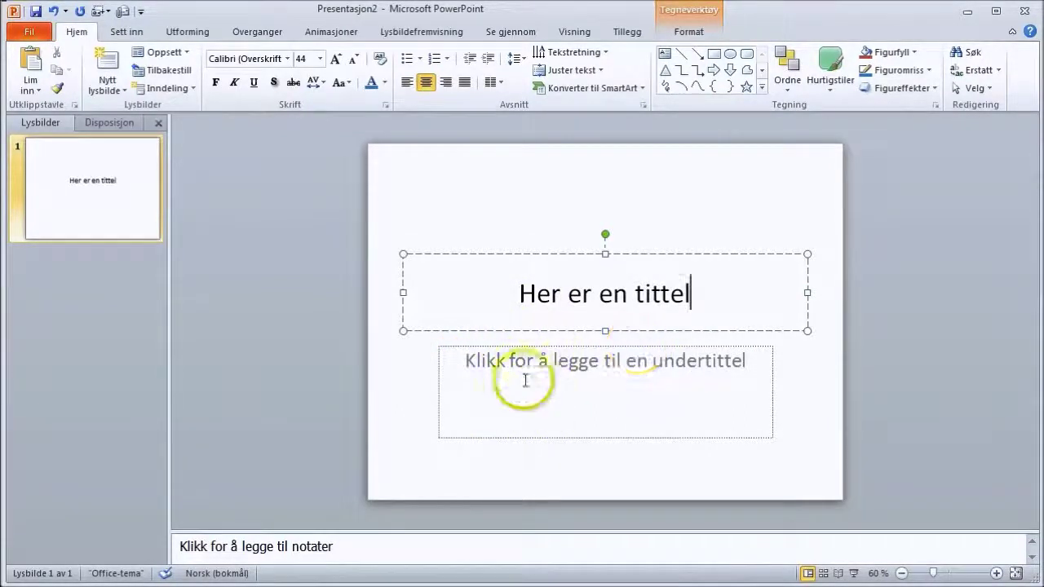
left_click(575, 359)
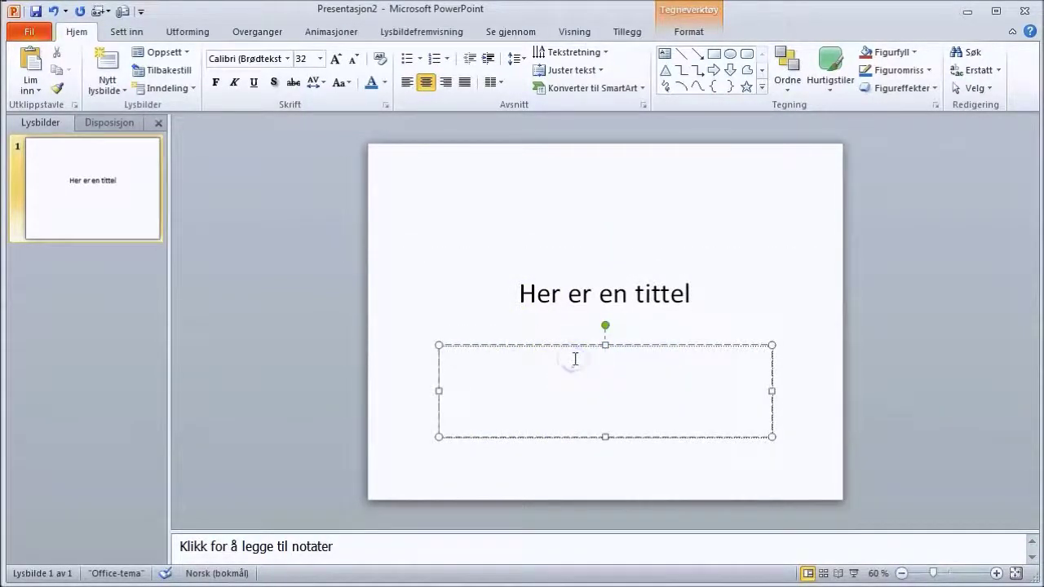
type("Her er mer tekst")
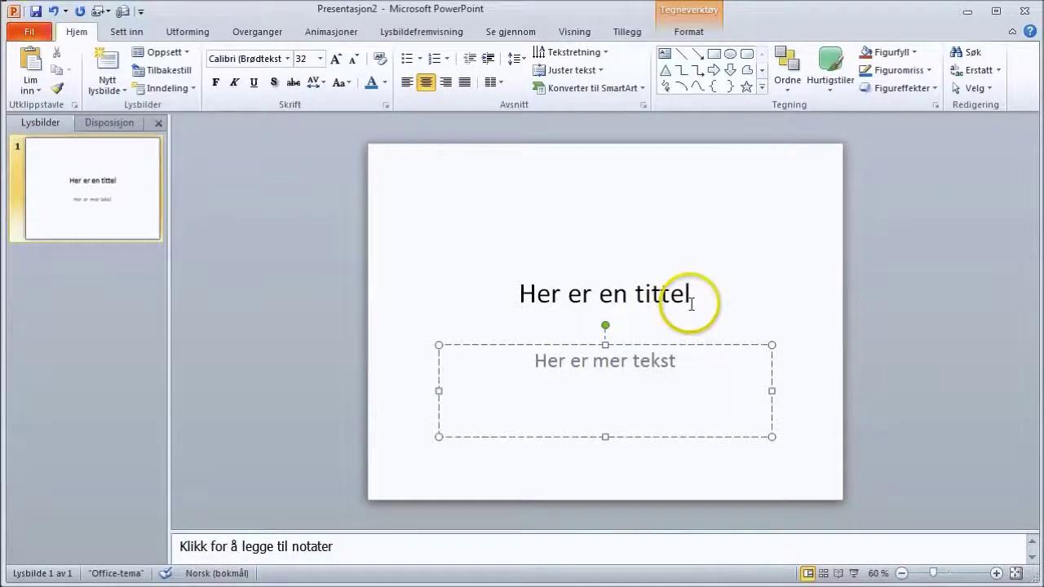
left_click_drag(678, 359, 536, 364)
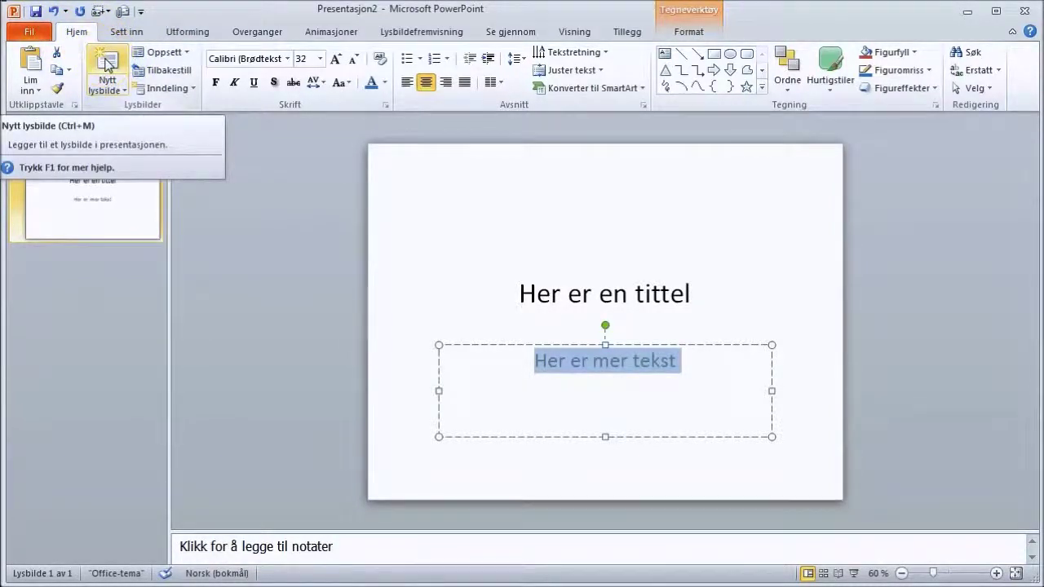
- Insert a new title-and-content slide and give it the title 'Tittel'
left_click(120, 60)
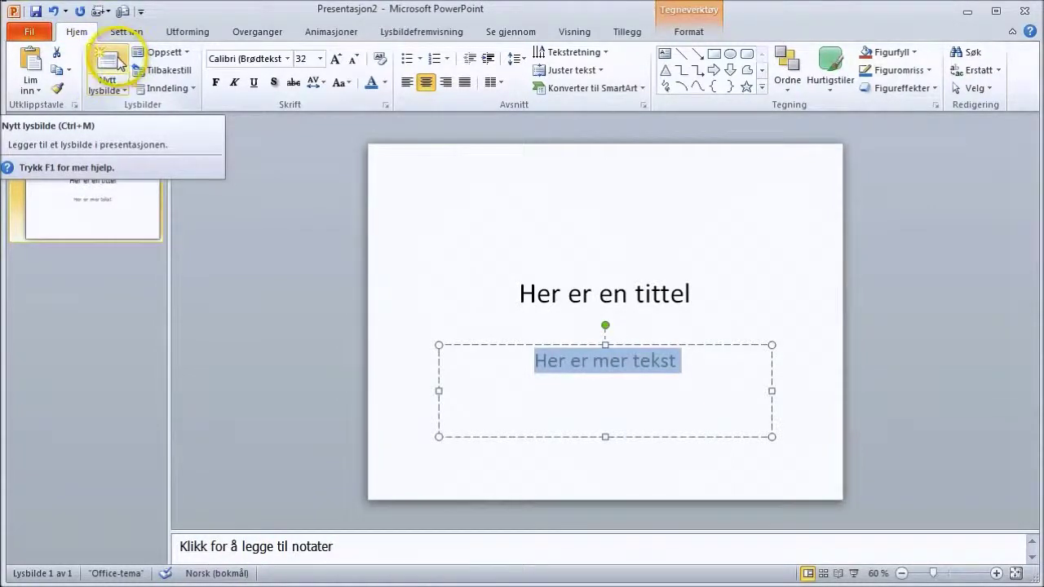
left_click(108, 67)
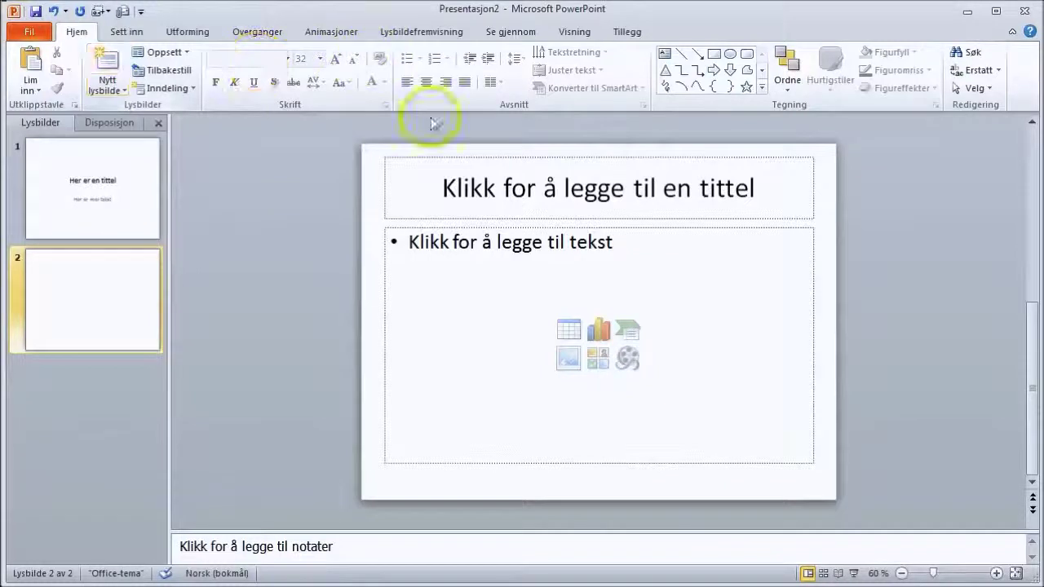
left_click(554, 194)
type("Tittel")
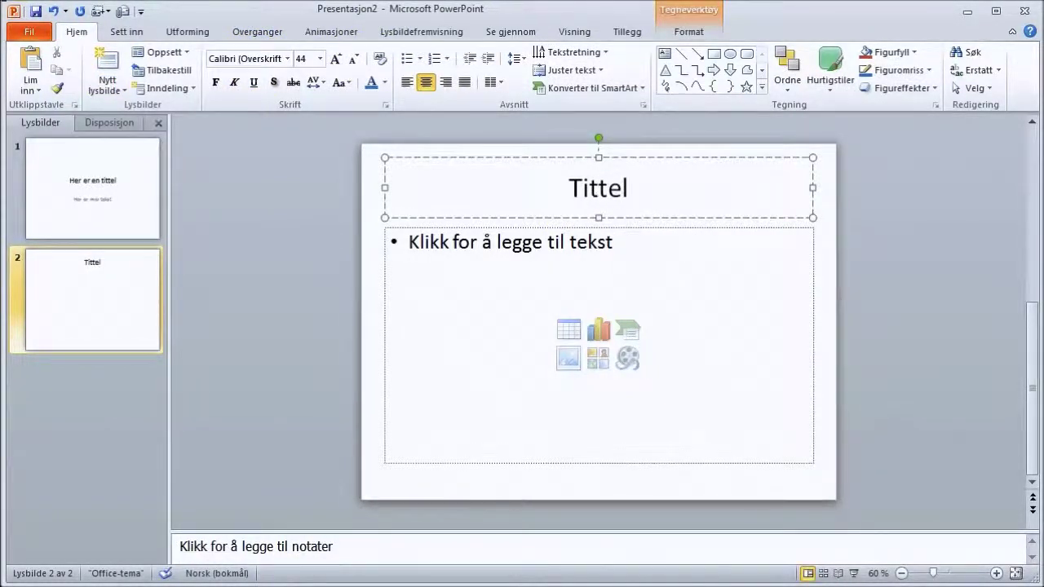
left_click(534, 244)
left_click(536, 236)
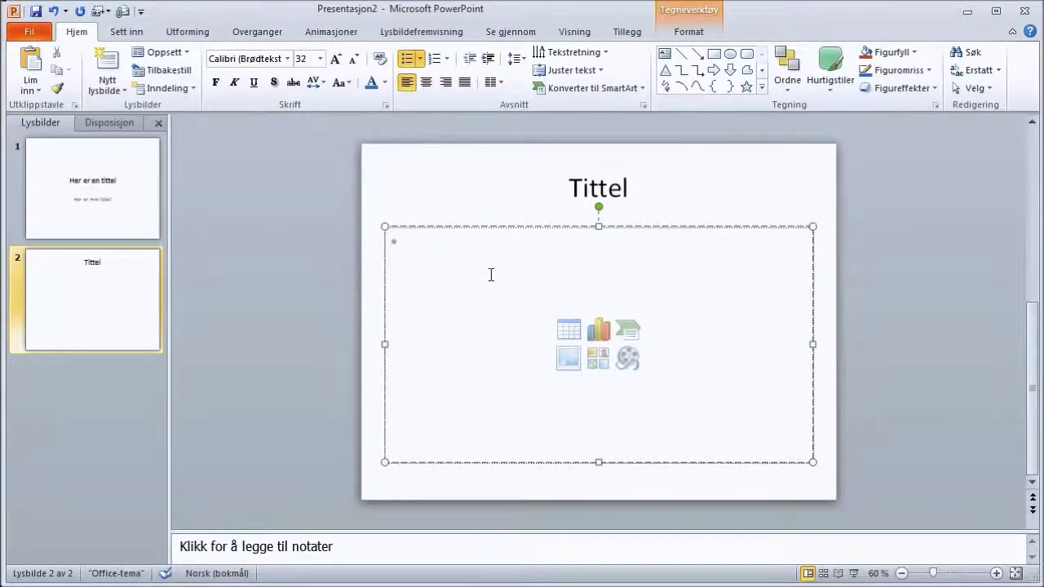
- Type the bullets 'Her er mer tekst' and 'Og litt til', then select the second line
type("Her er mer tekst")
key("Return")
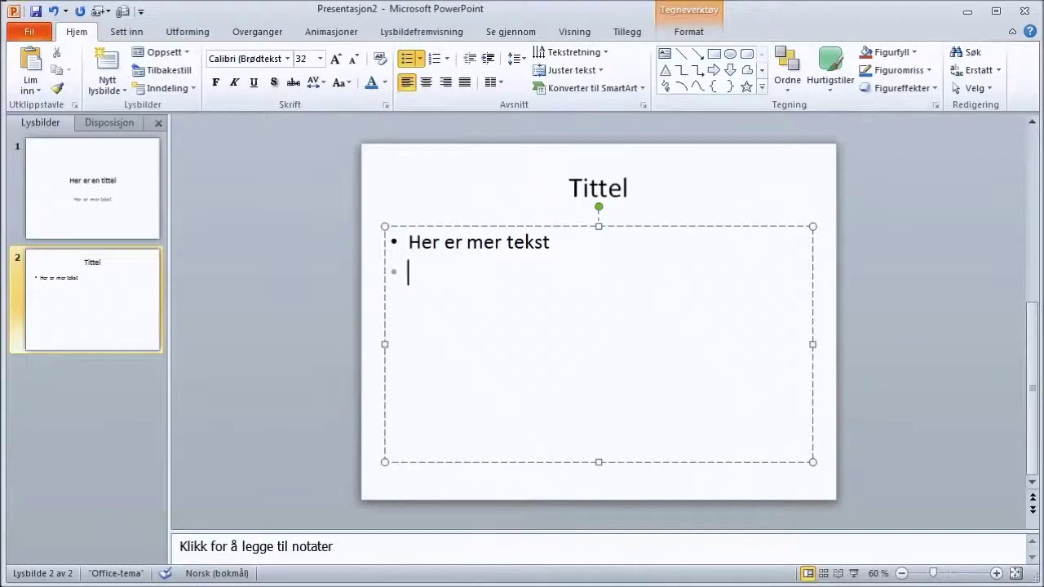
type("Og li")
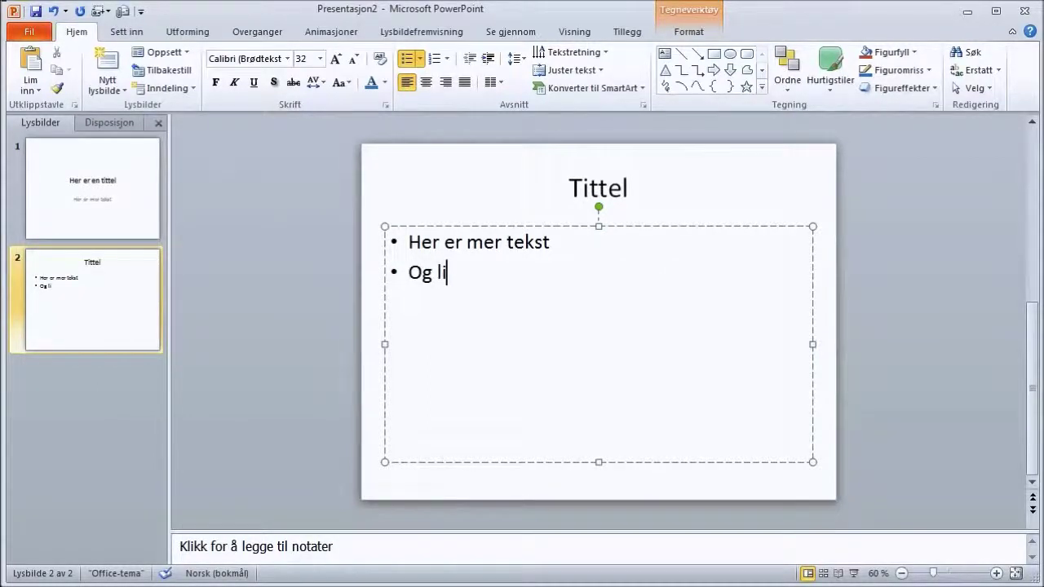
type("tt til")
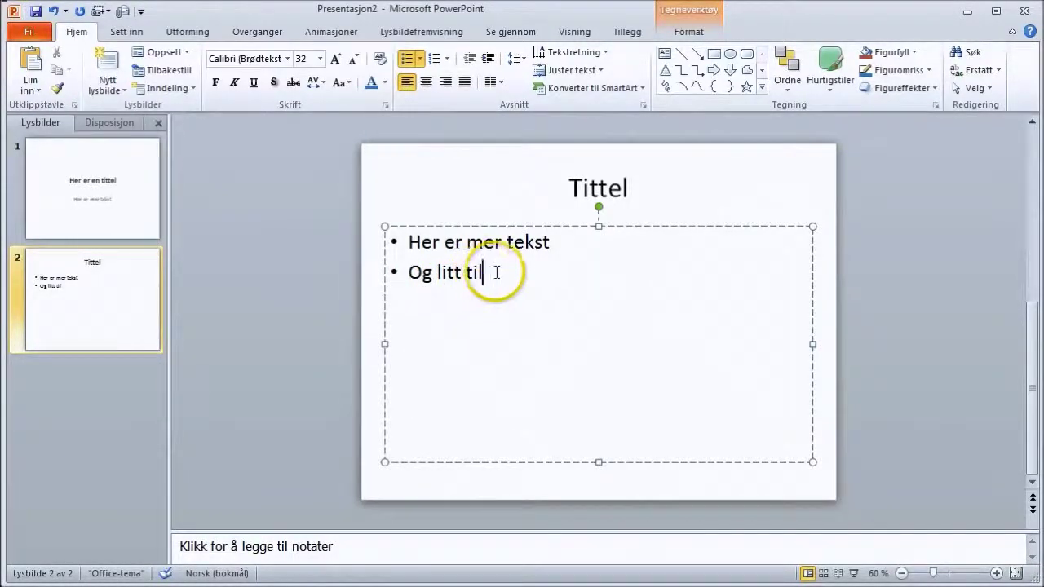
left_click_drag(496, 273, 409, 273)
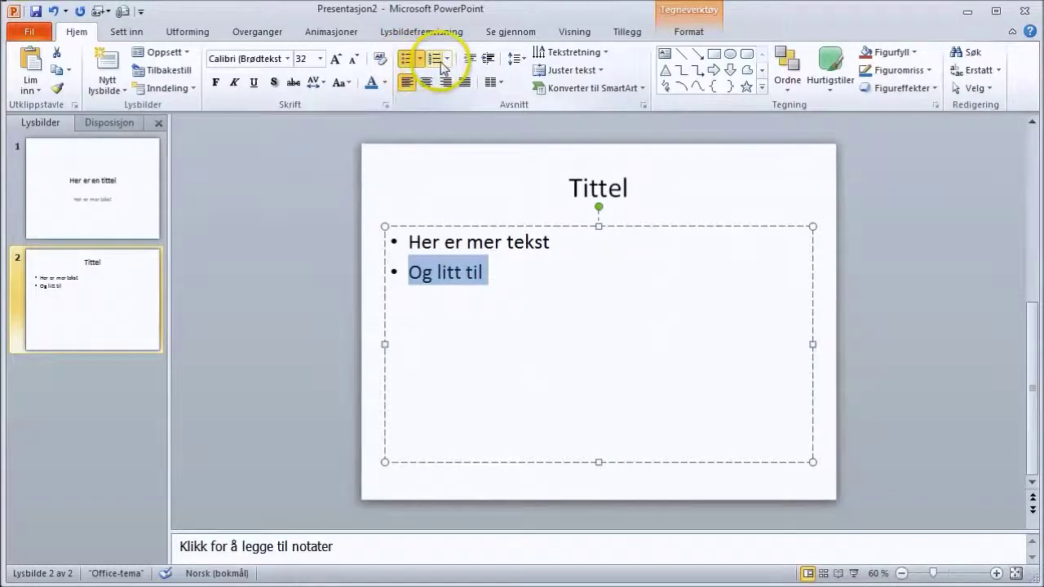
- Number the 'Og litt til' line as 1., trying deeper list levels before returning to the top
left_click(437, 60)
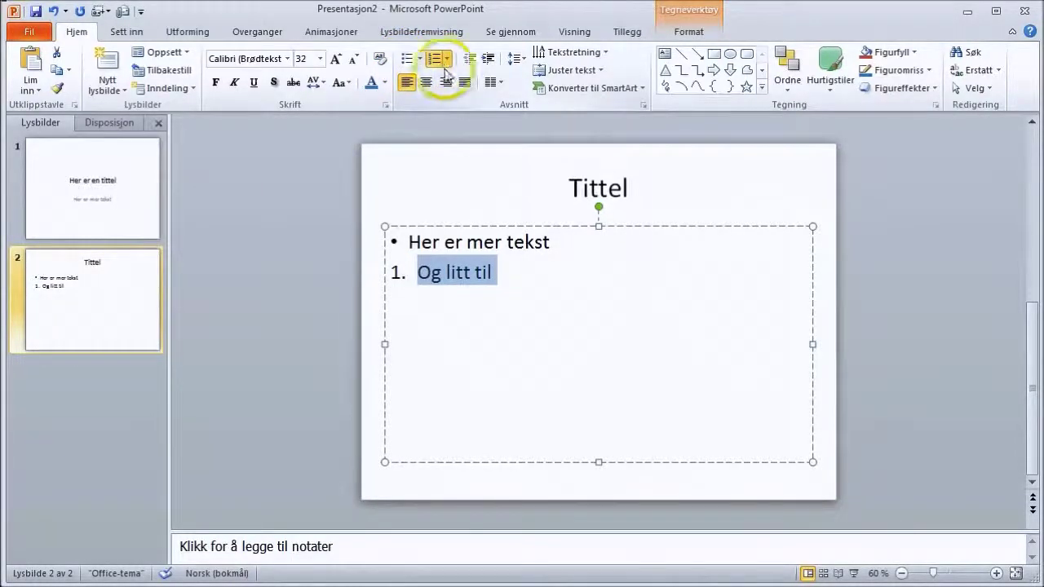
left_click(488, 62)
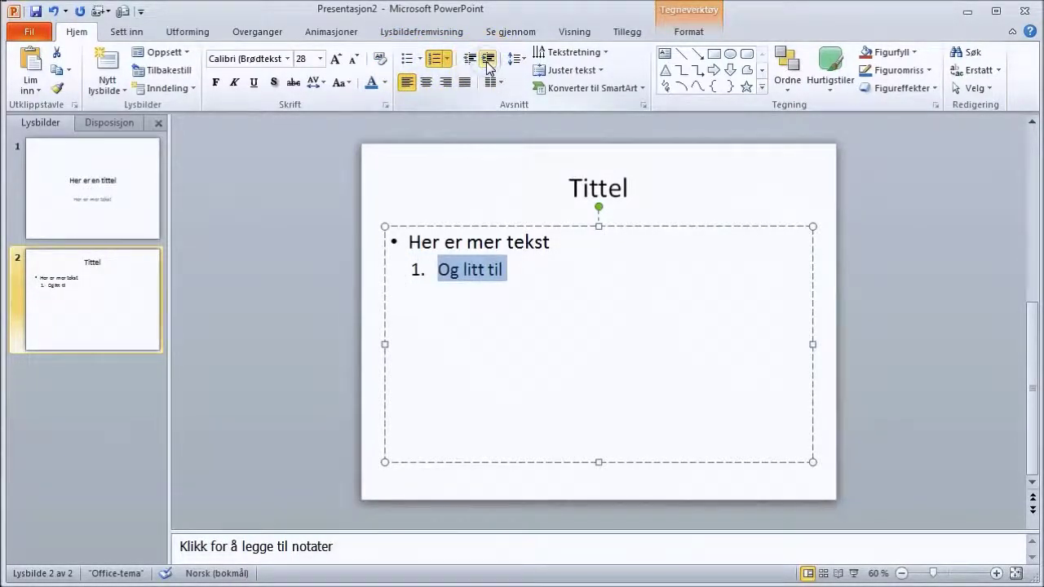
left_click(488, 62)
left_click(467, 62)
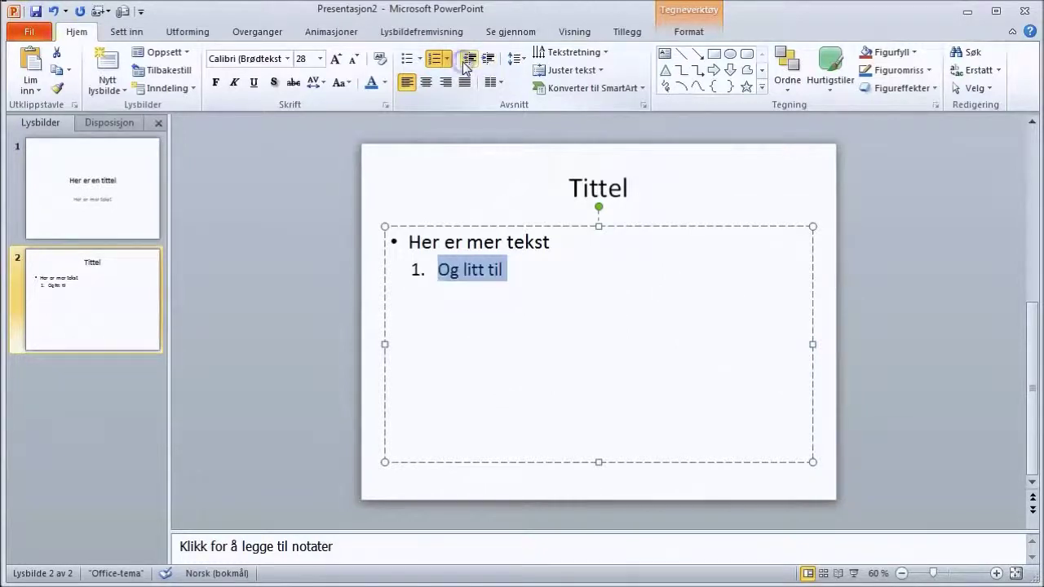
left_click(467, 62)
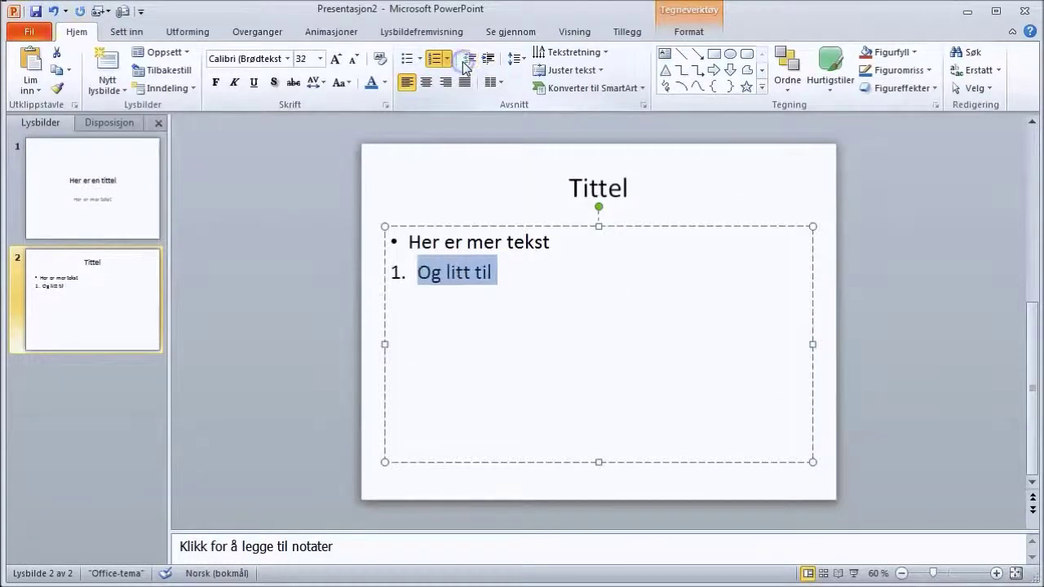
- Try centre, right and justified alignment on the line, ending left-aligned
left_click(426, 83)
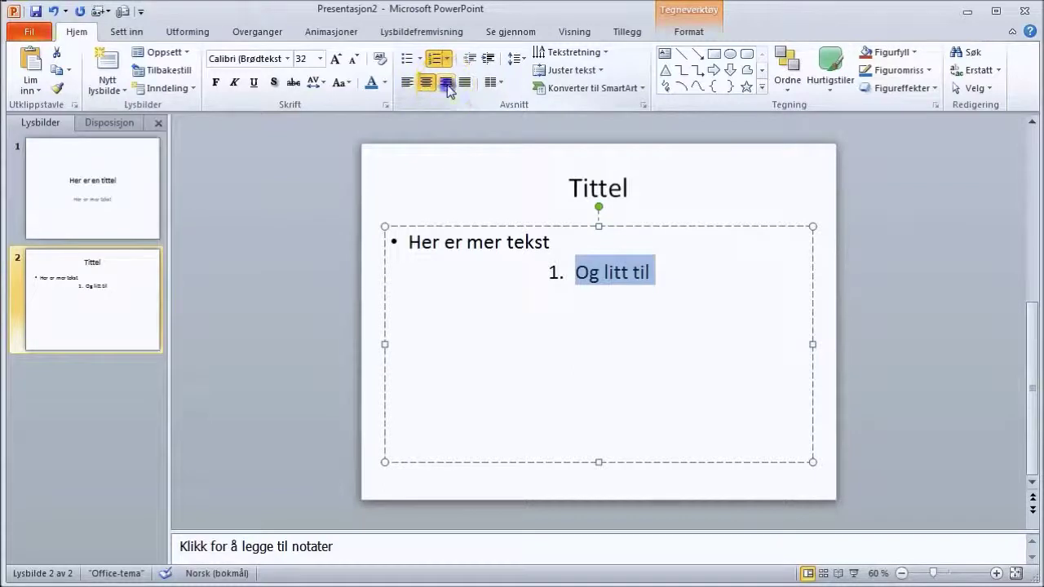
left_click(445, 83)
left_click(463, 83)
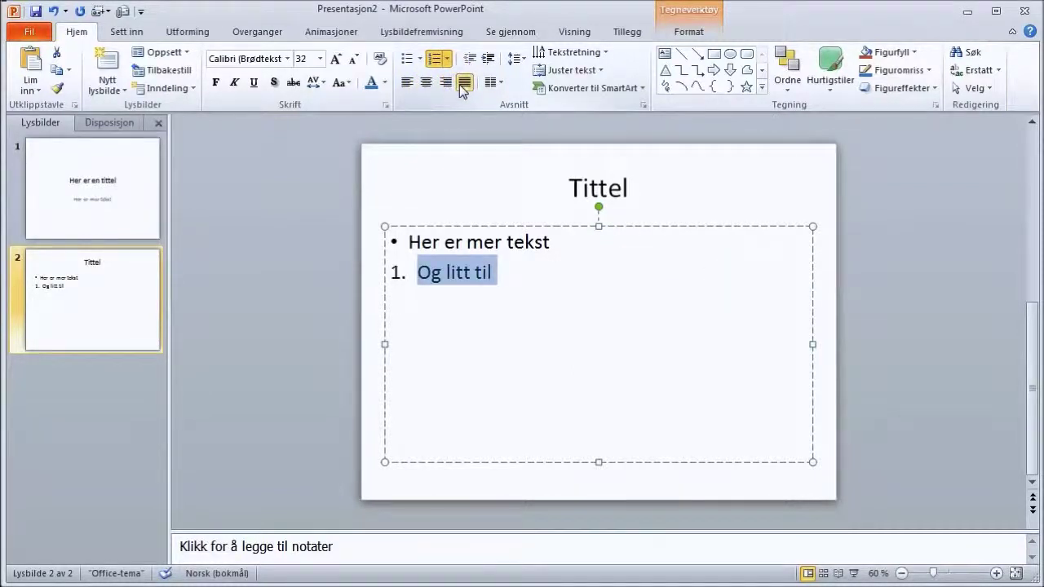
left_click(405, 82)
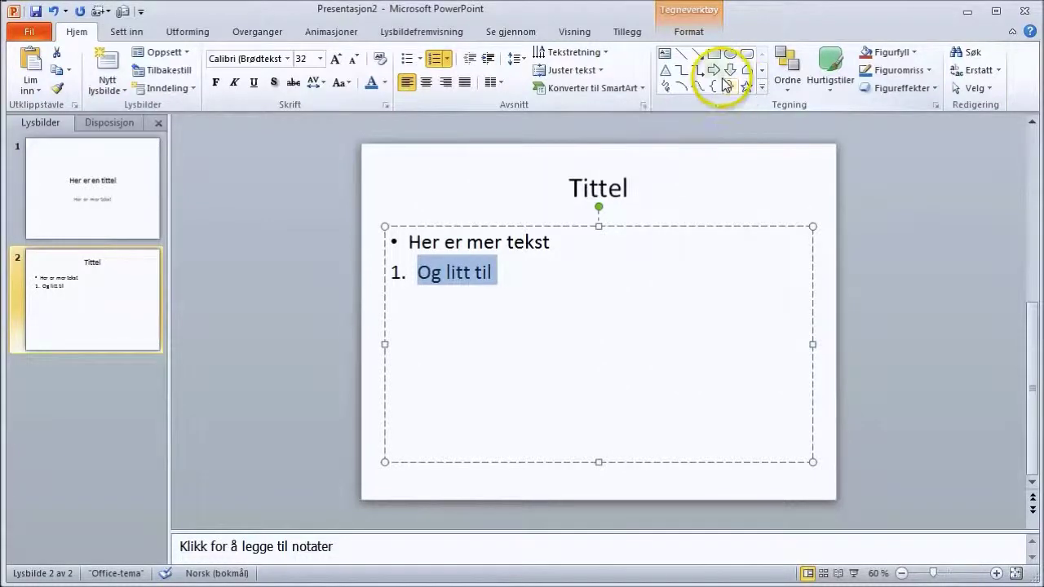
- Draw a blue left block arrow from Brede piler level with 'Og litt til'
left_click(761, 87)
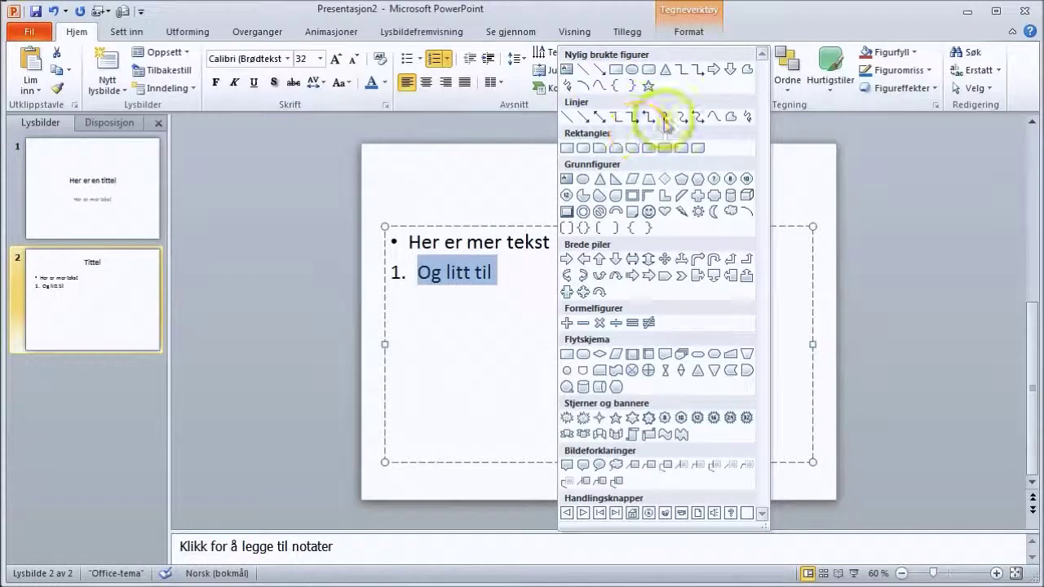
left_click(584, 261)
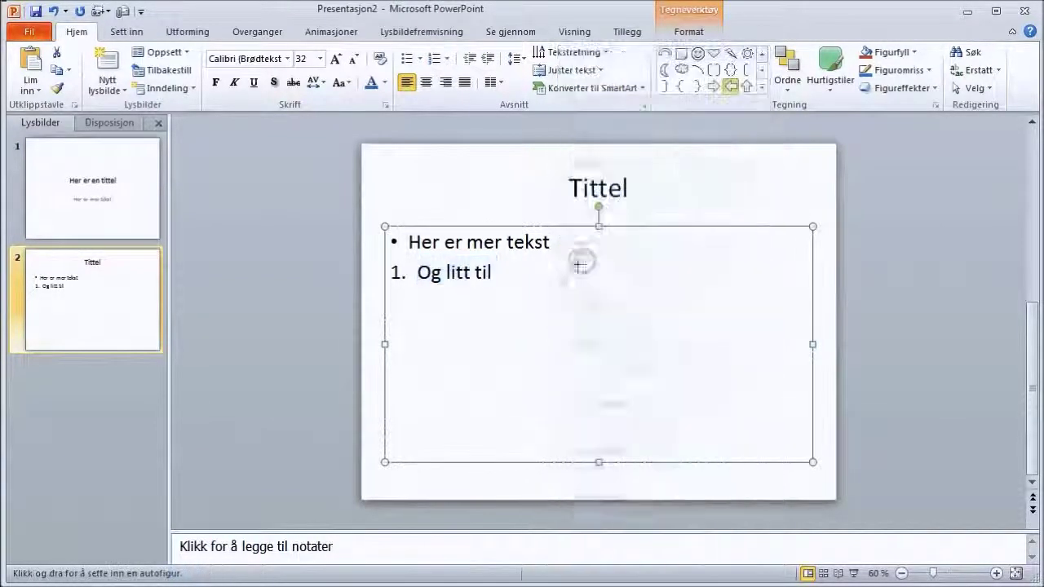
left_click_drag(516, 264, 636, 301)
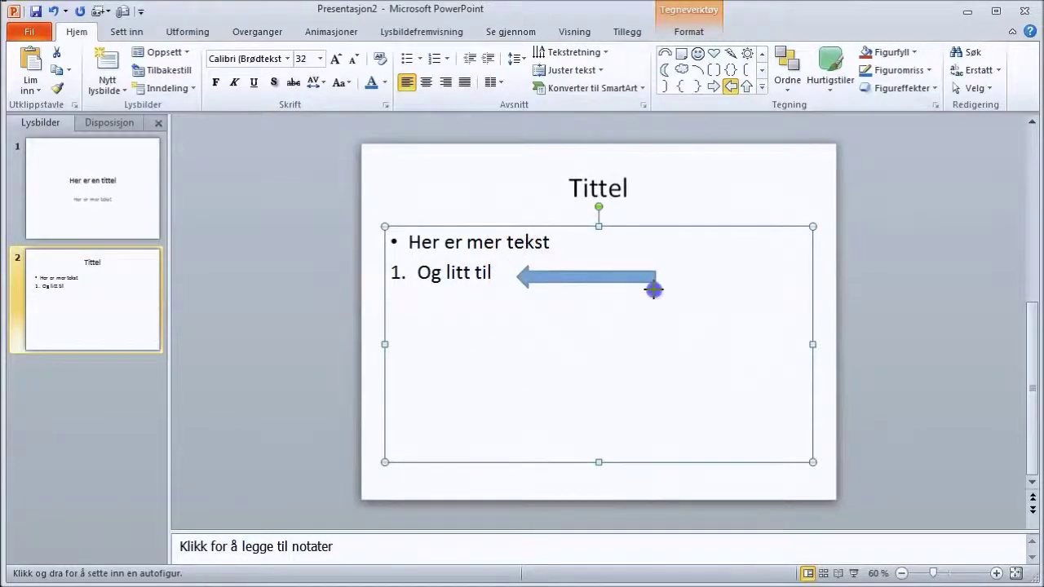
left_click_drag(579, 295, 591, 272)
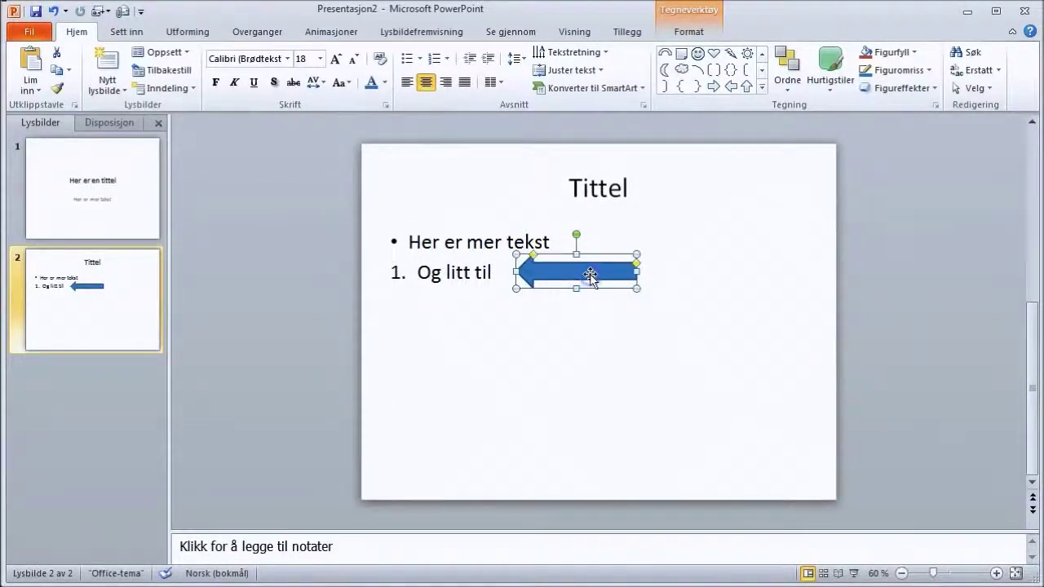
left_click(698, 275)
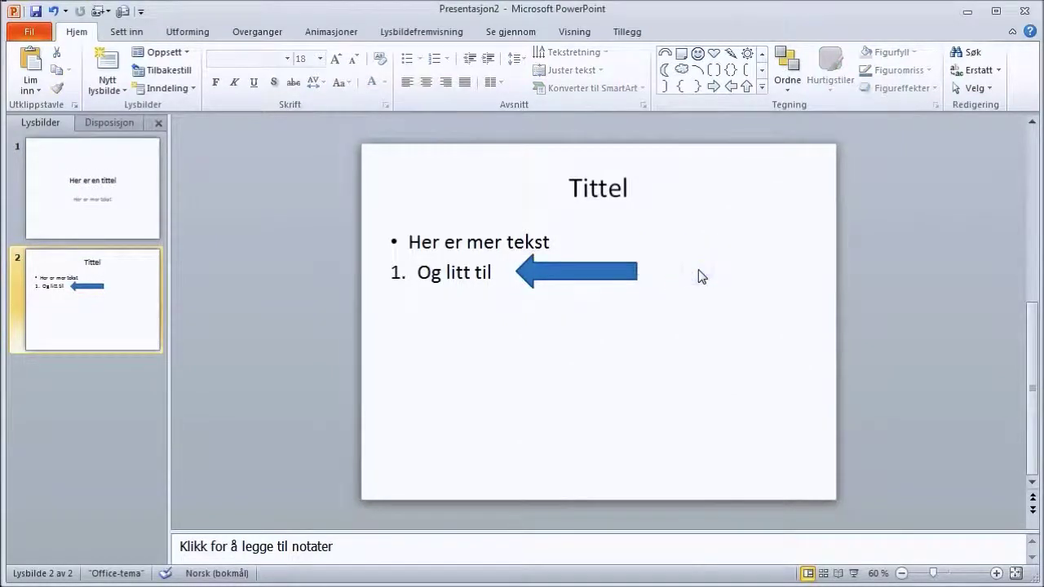
left_click(687, 269)
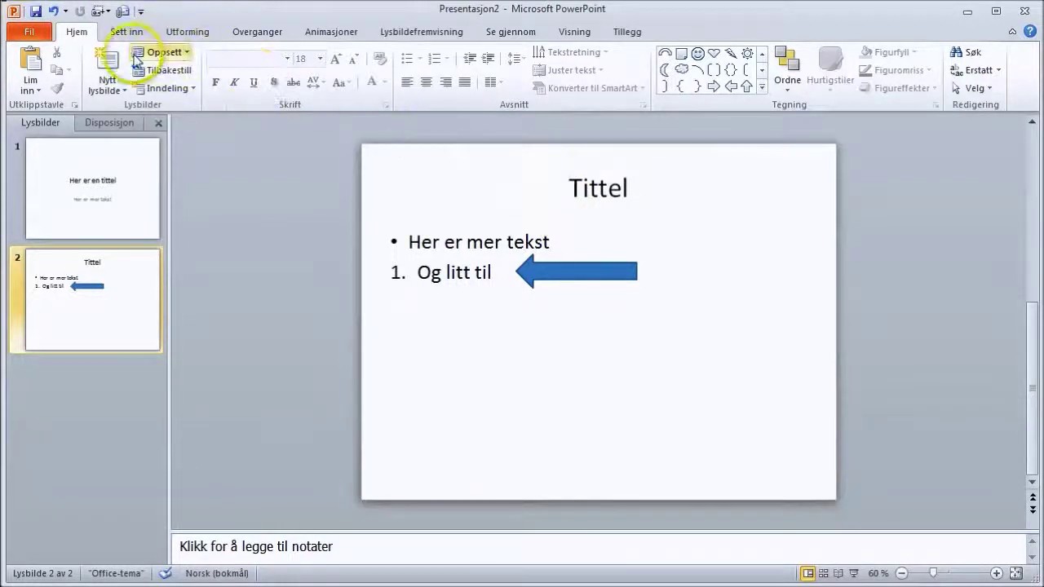
- Switch slide 2 to the To innholdsdeler layout to get a second content column
left_click(187, 54)
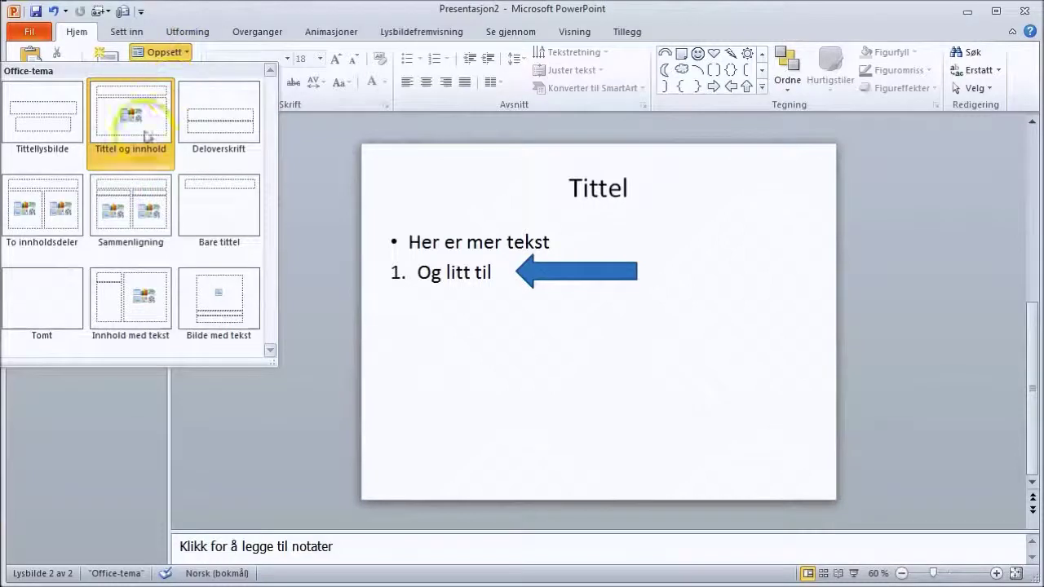
left_click(65, 196)
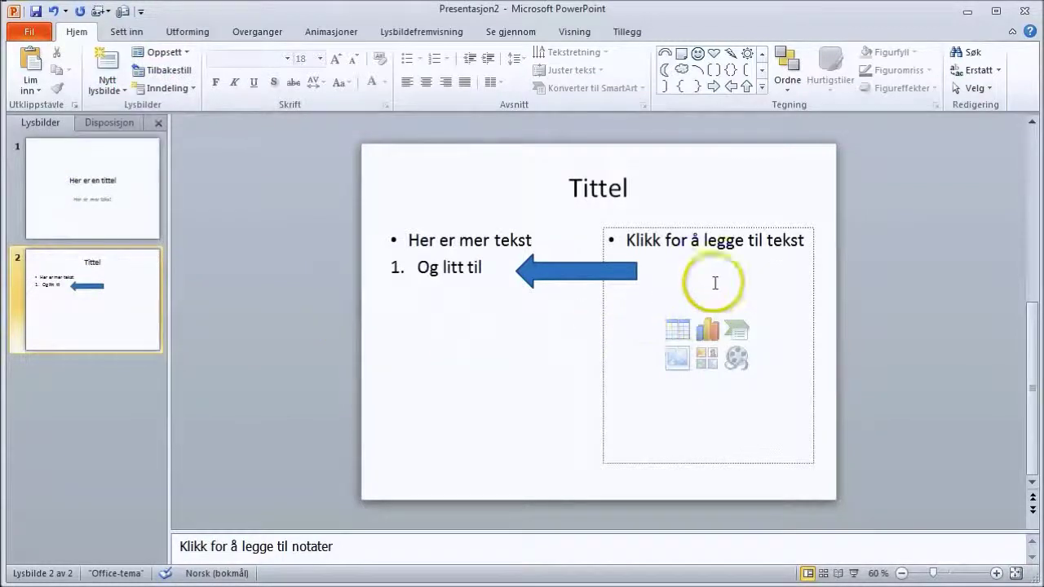
left_click(625, 239)
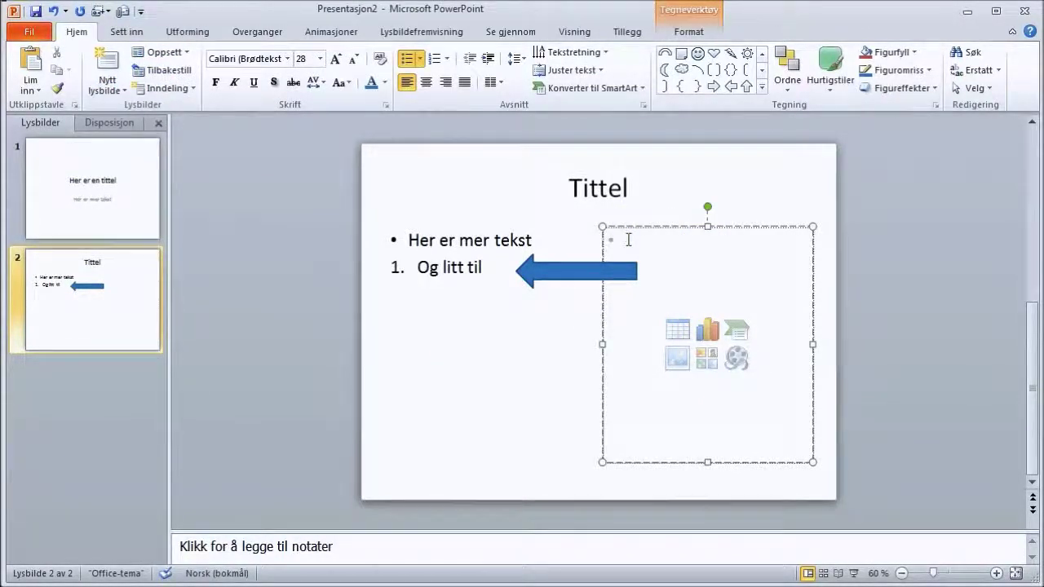
- Type 'Her er også noe tekst' in the right column and drag the left text box lower
type("Her ")
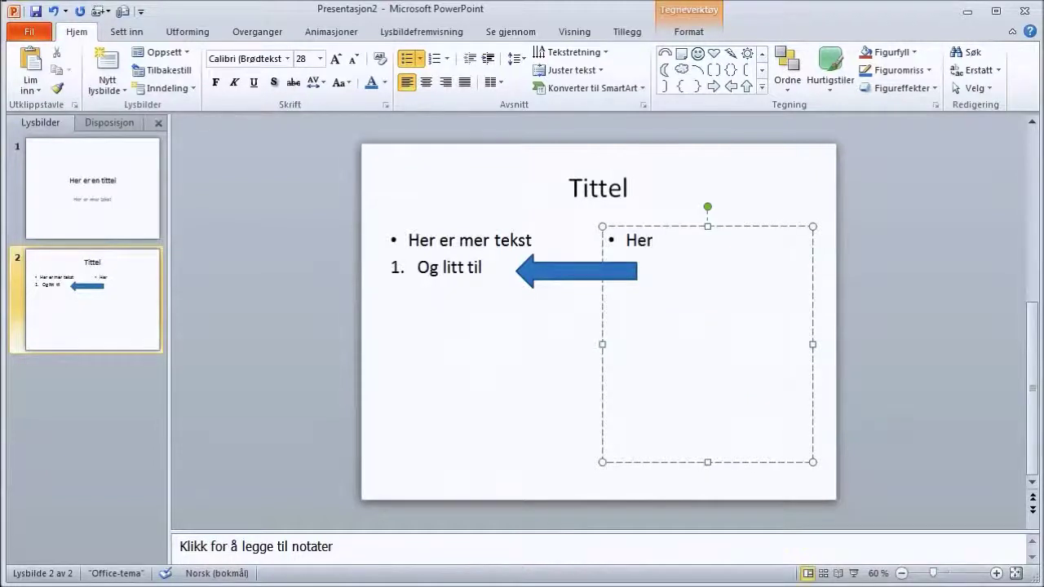
type("er også noe tekst")
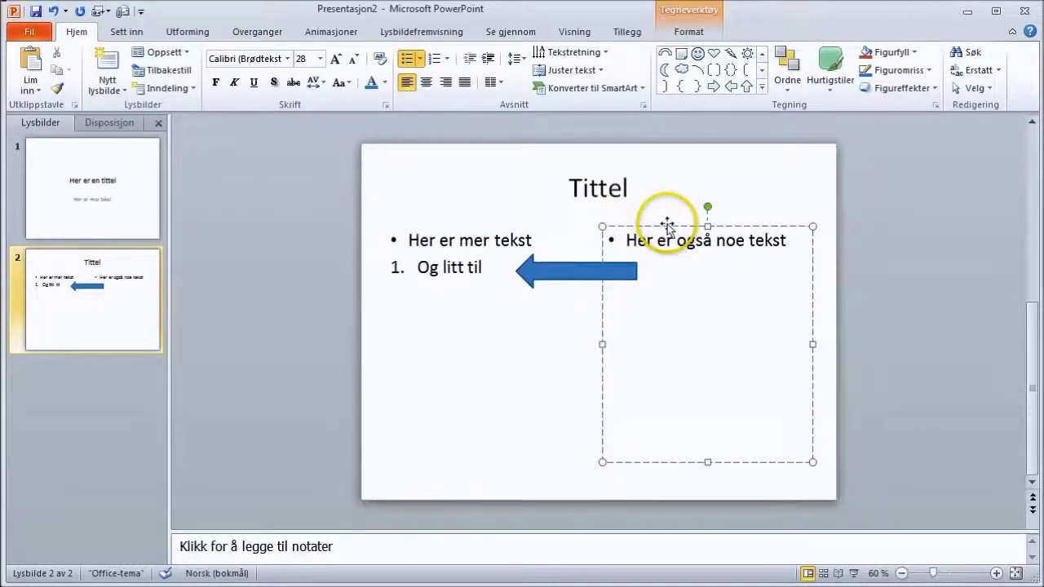
left_click(458, 265)
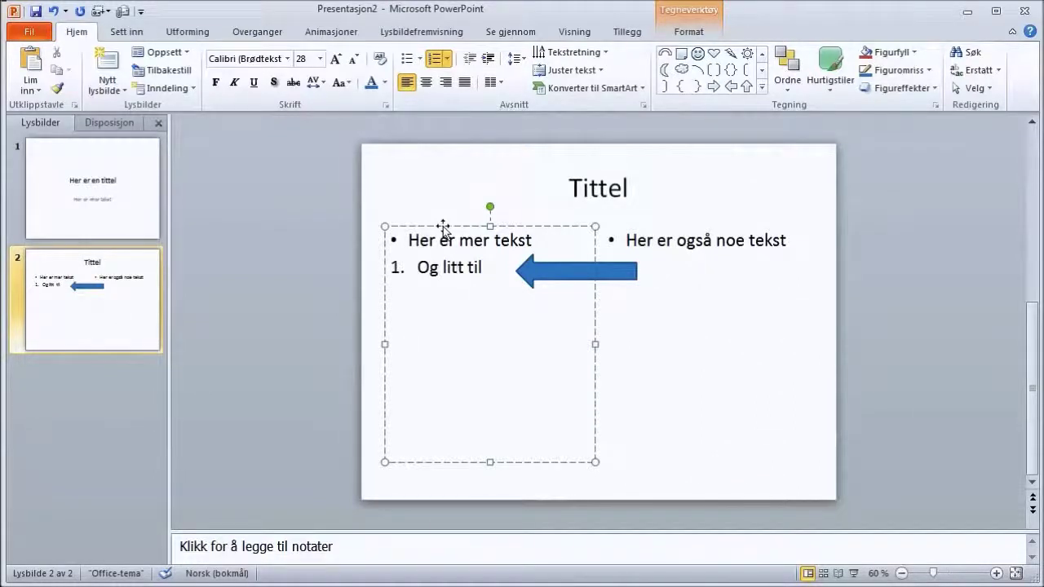
left_click_drag(443, 226, 531, 291)
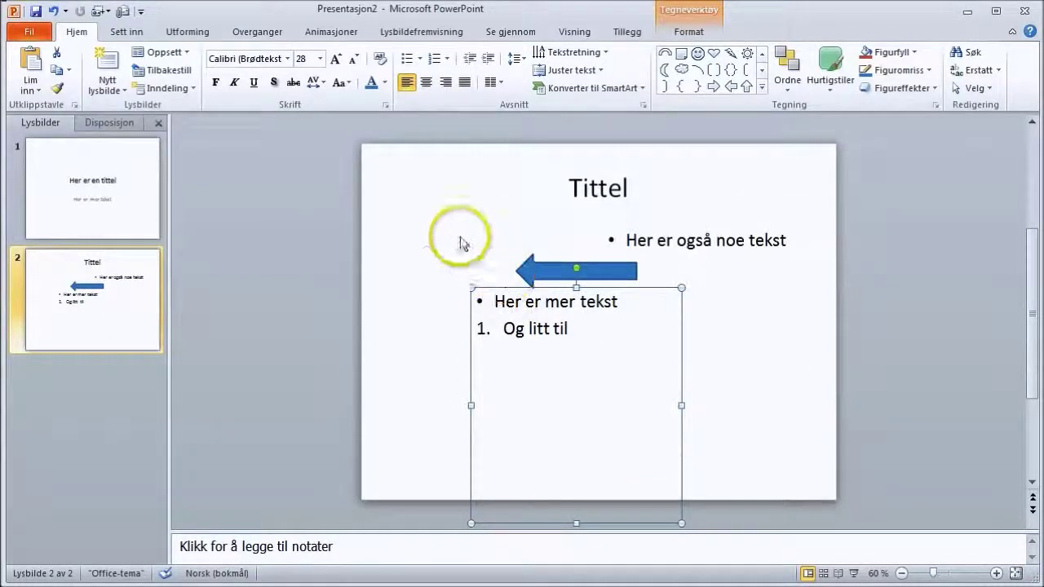
- Reset slide 2 with Tilbakestill, restoring the left box and bullet formatting
left_click(159, 70)
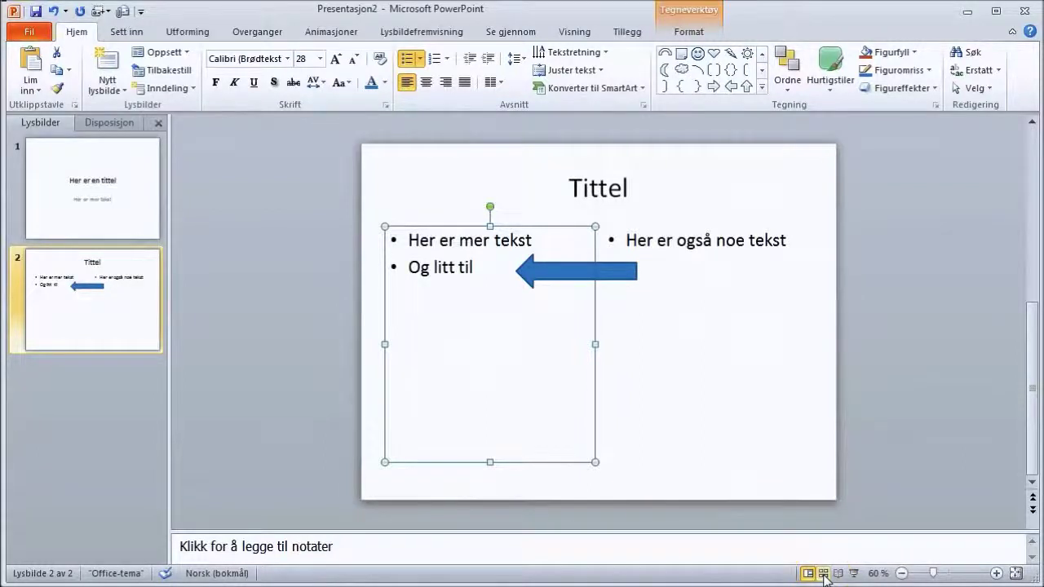
left_click(823, 574)
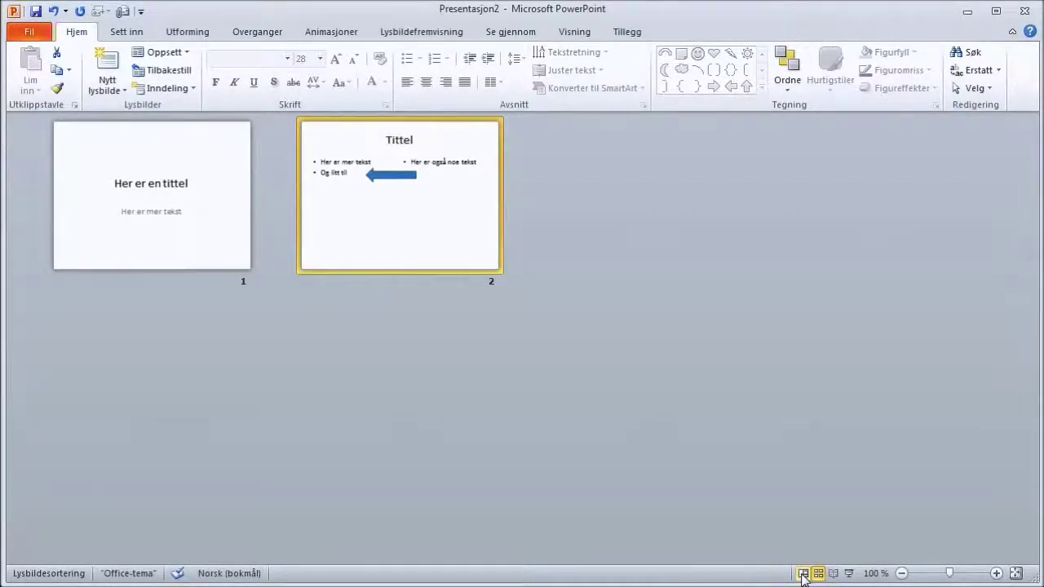
left_click(803, 574)
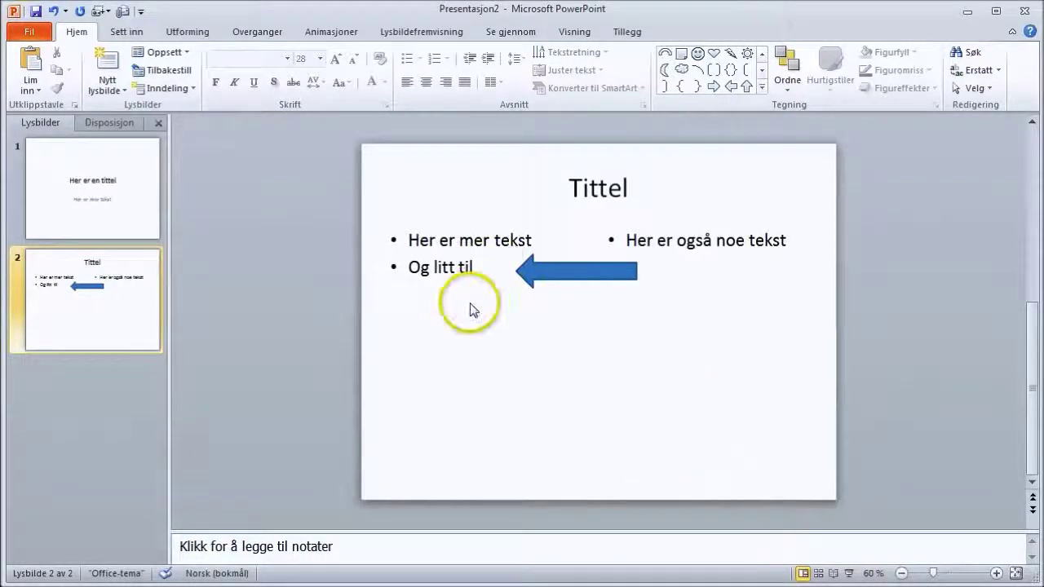
left_click(33, 32)
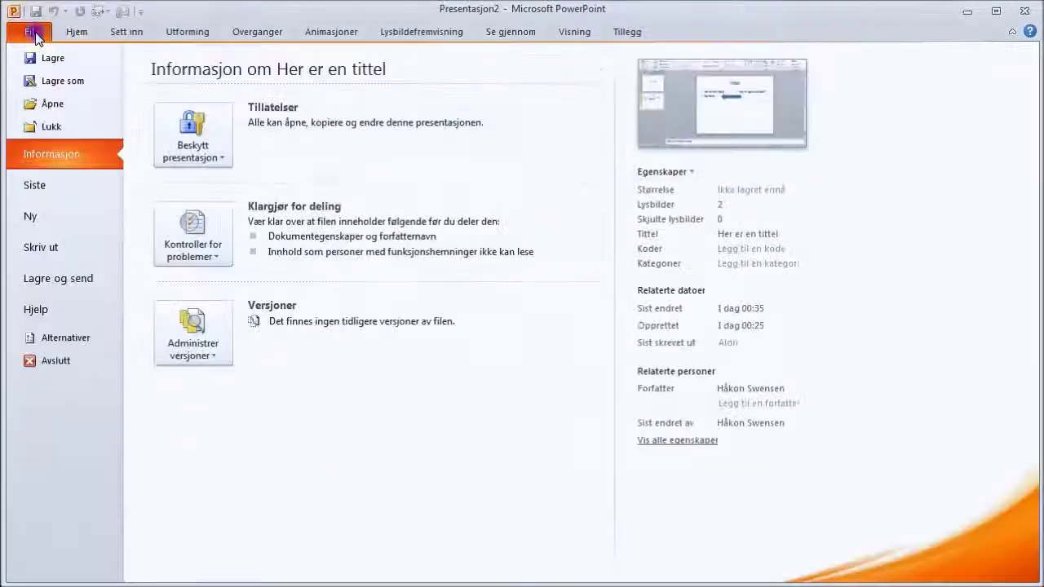
- Save the presentation in Documents as 'Min første presentasjon.pptx'
left_click(49, 81)
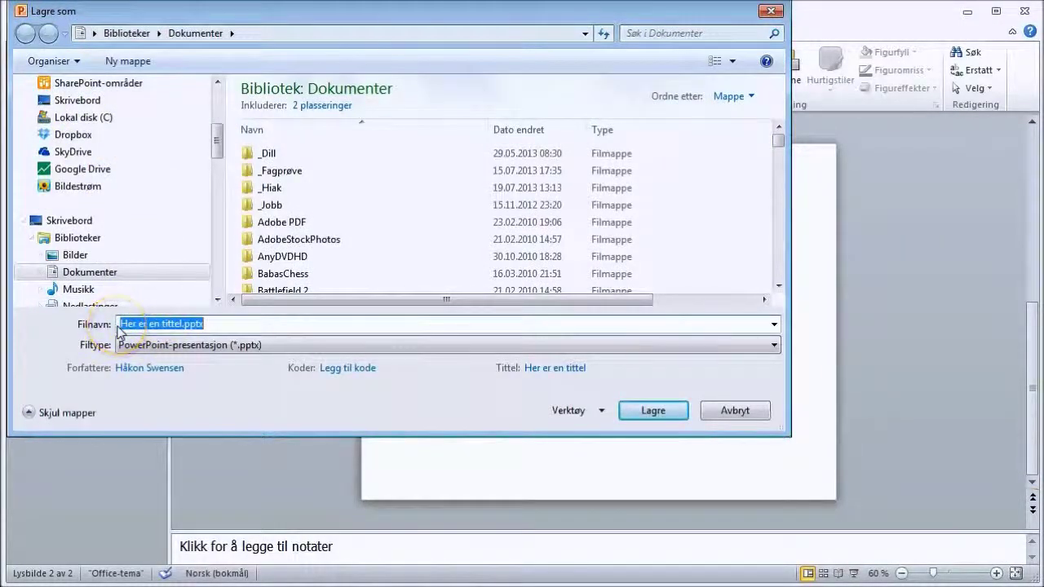
left_click(163, 325)
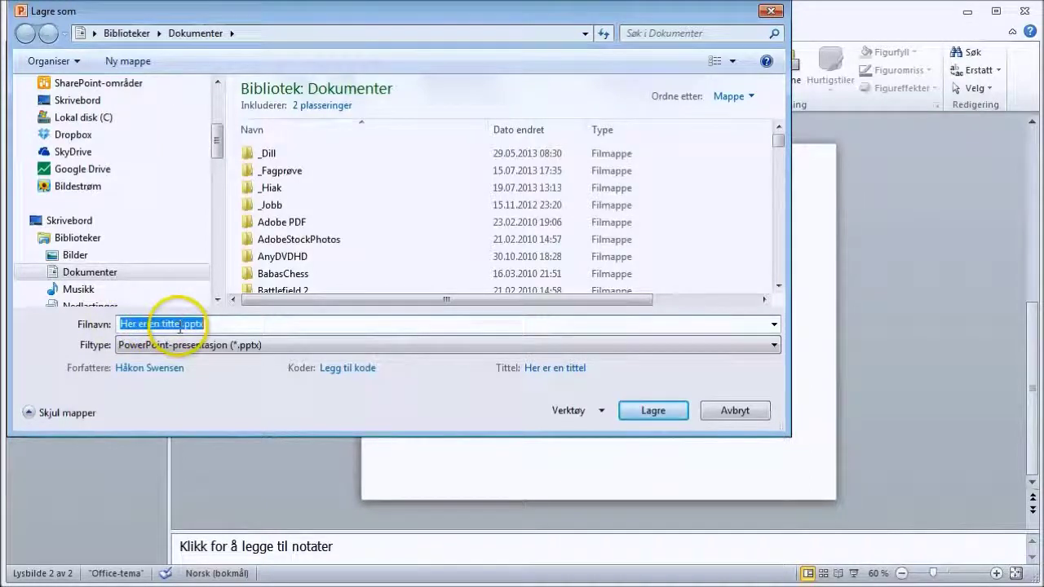
left_click_drag(180, 323, 95, 327)
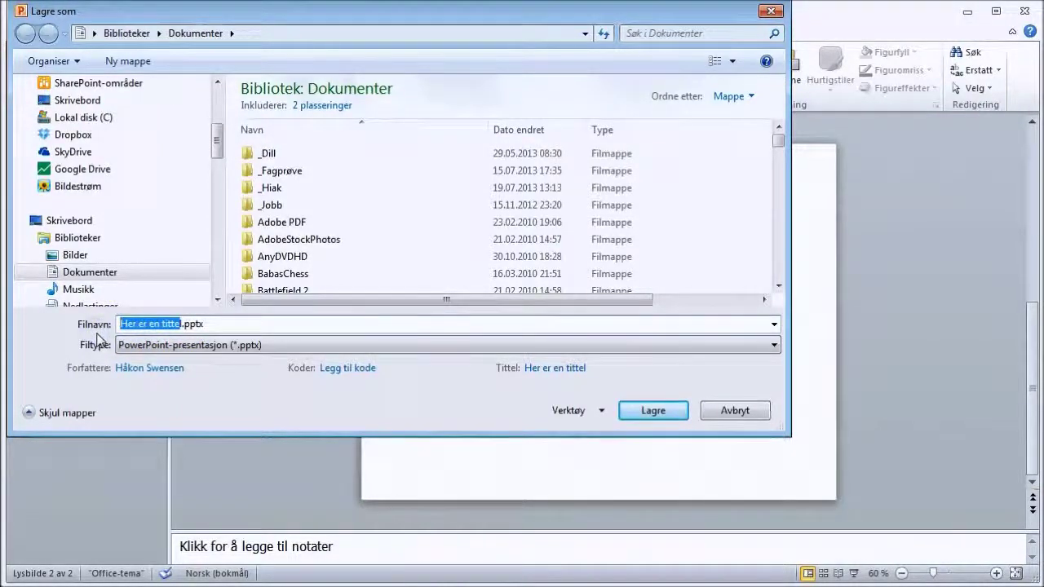
key("BackSpace")
type("Min første ")
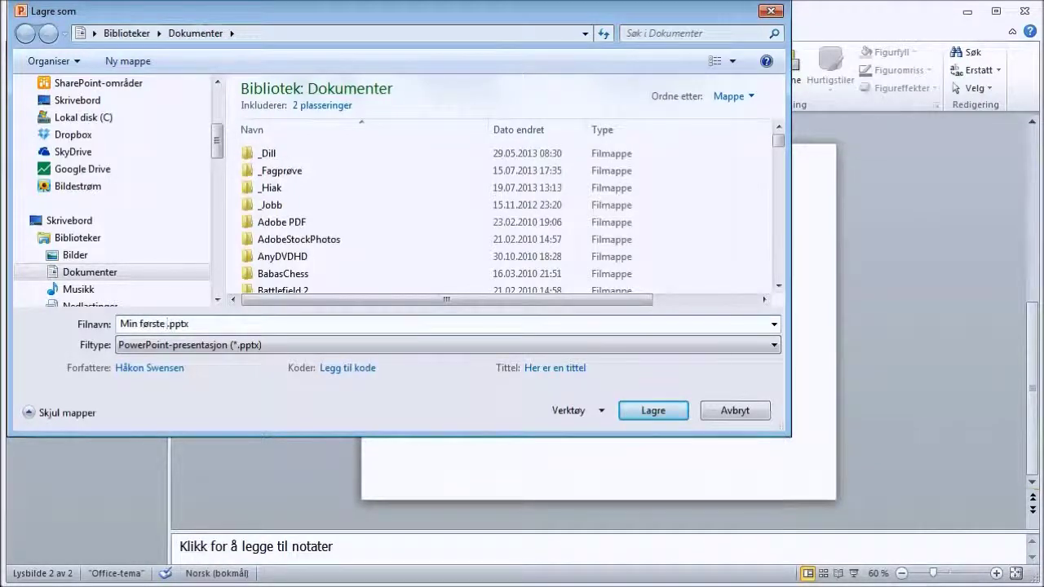
type("presentasjon")
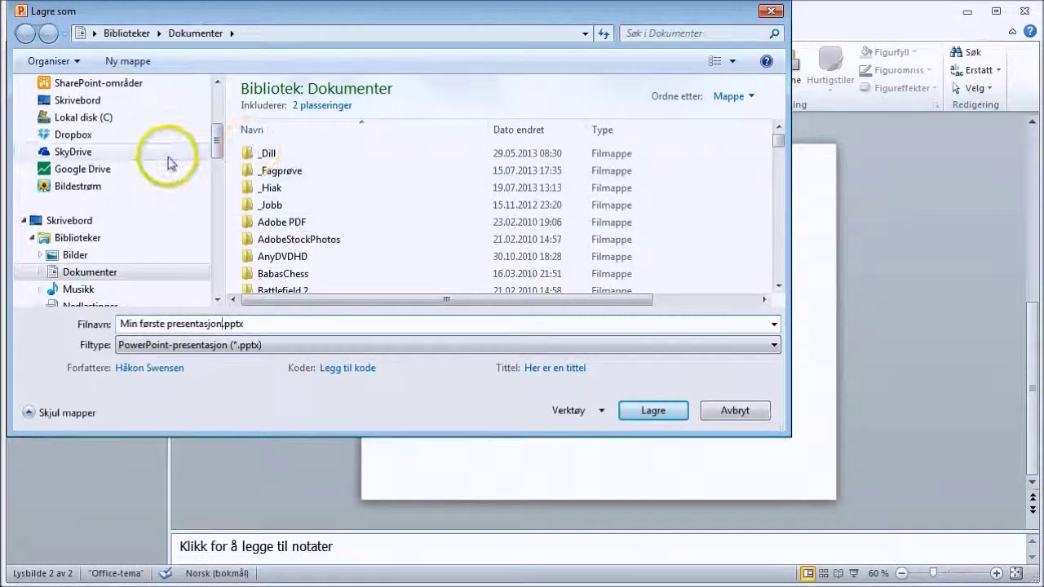
left_click(655, 412)
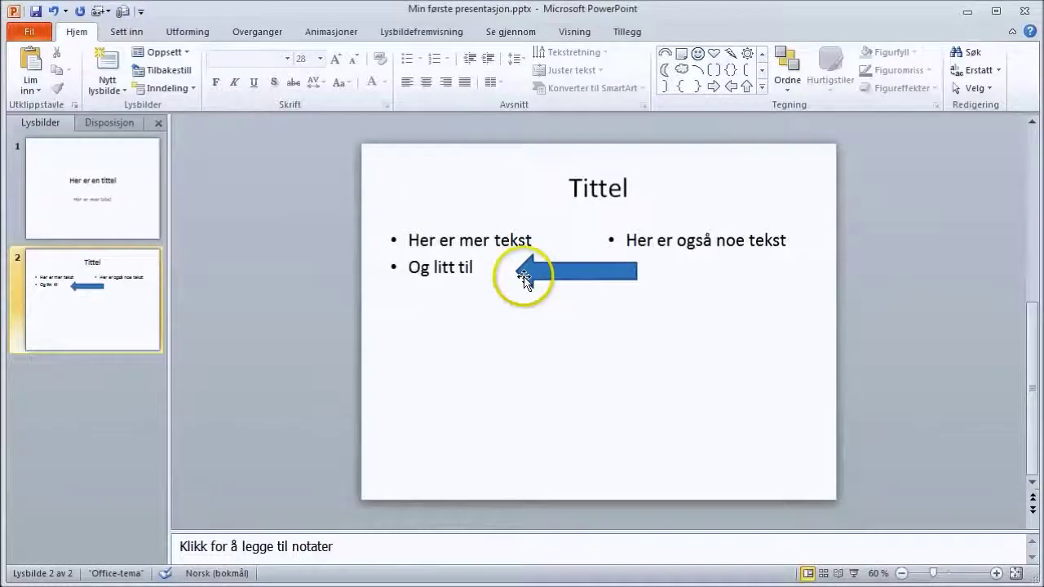
- Check that 'Min første presentasjon' is saved in Documents with 2 slides
left_click(24, 34)
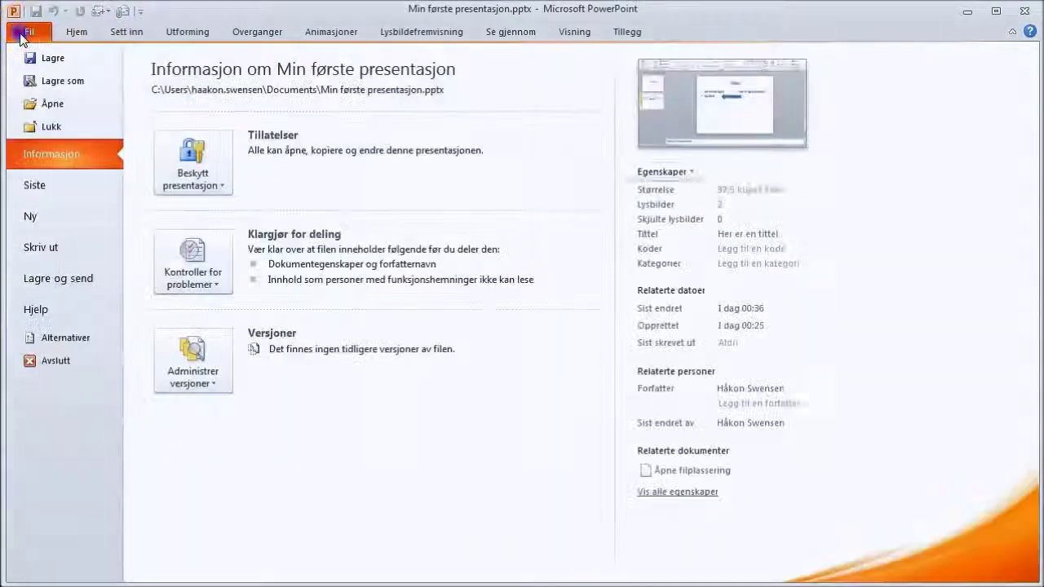